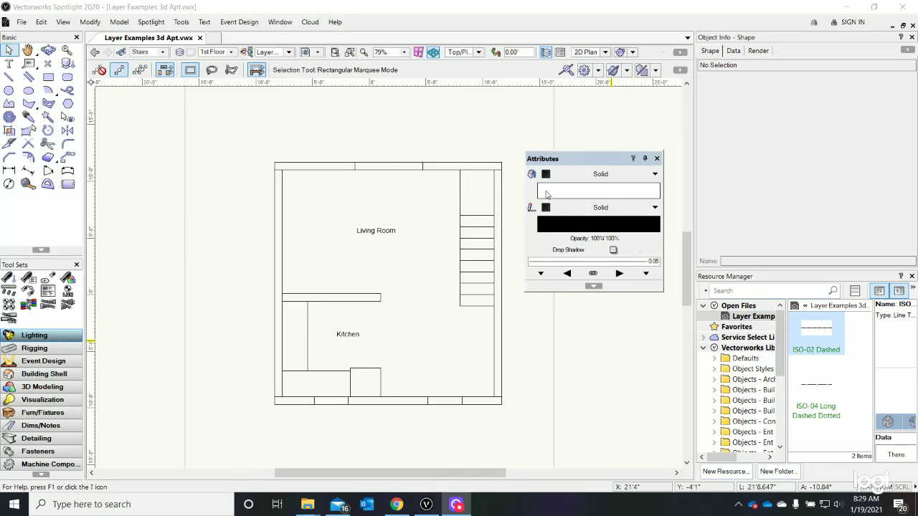
# Show the Snapping palette and narrow the Attributes palette so it clears the floor plan
pyautogui.hotkey('ctrl', '8')
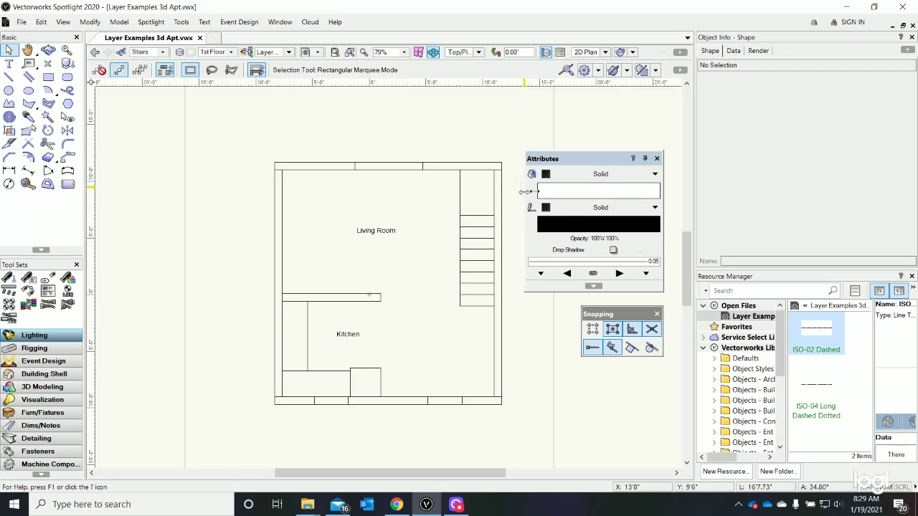
pyautogui.moveTo(526, 190); pyautogui.dragTo(585, 186)
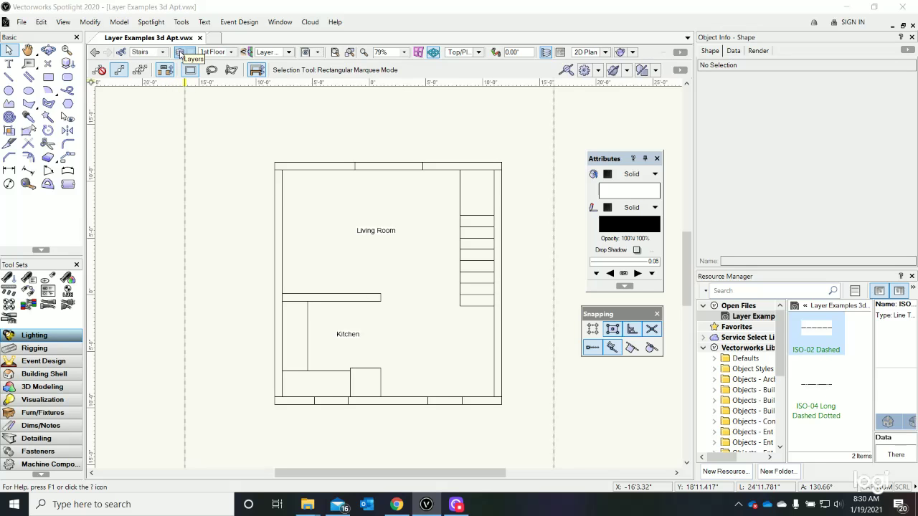
# Make the Stairs class visible and set None as the active class in the Organization settings
pyautogui.click(182, 54)
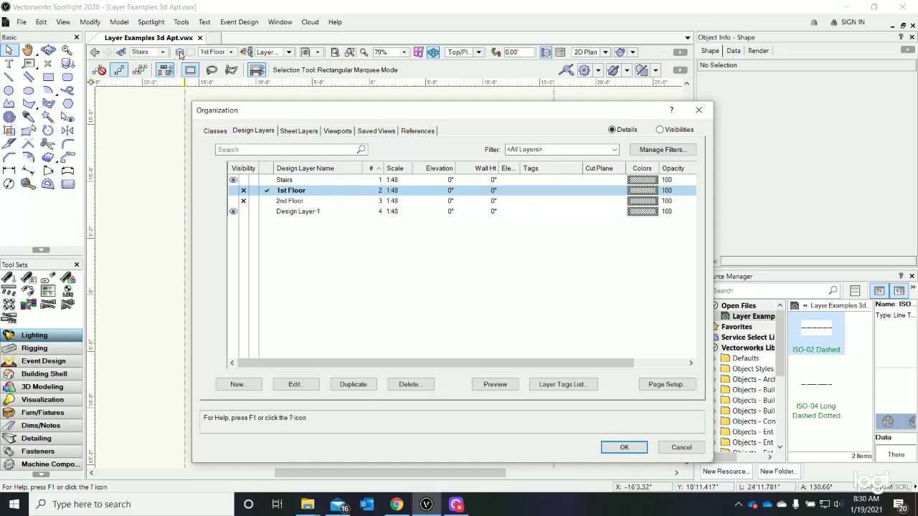
pyautogui.click(215, 132)
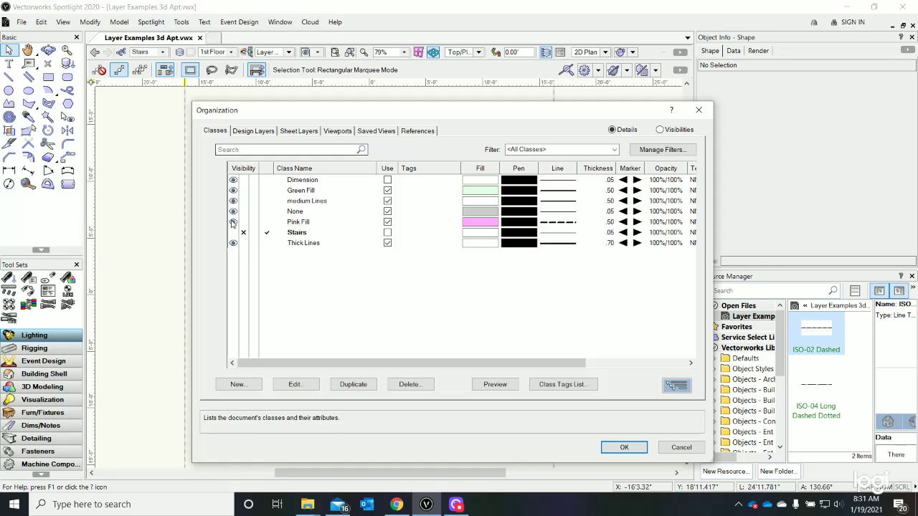
pyautogui.click(239, 234)
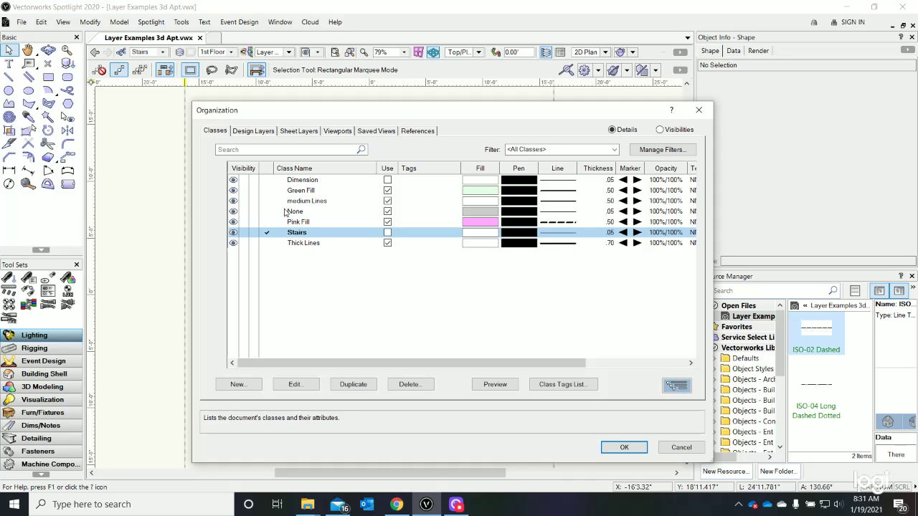
pyautogui.click(267, 212)
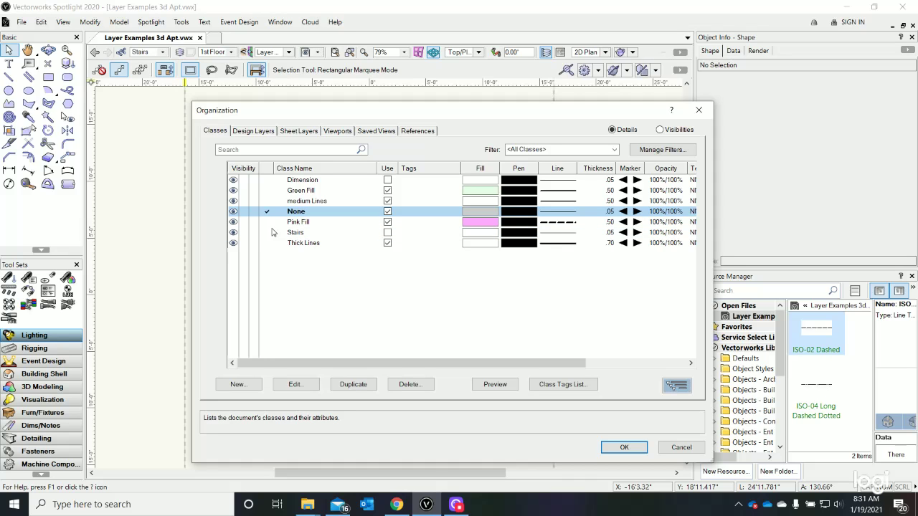
# Edit the 1st Floor design layer's scale to 1/2", applying it to all layers with text scaled too
pyautogui.click(250, 133)
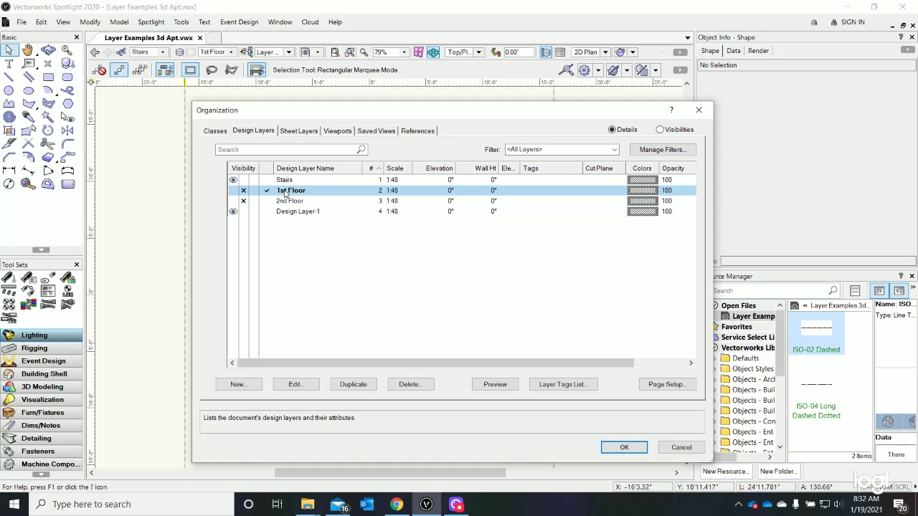
pyautogui.click(293, 385)
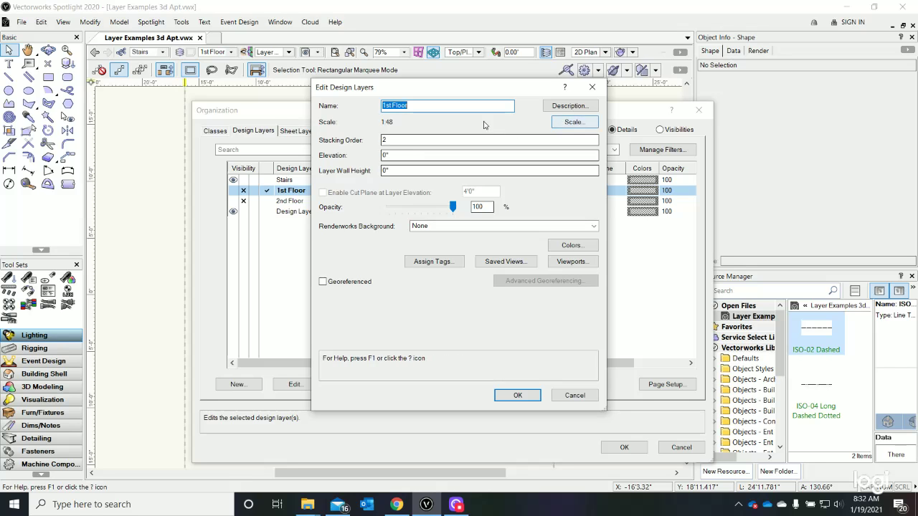
pyautogui.click(571, 122)
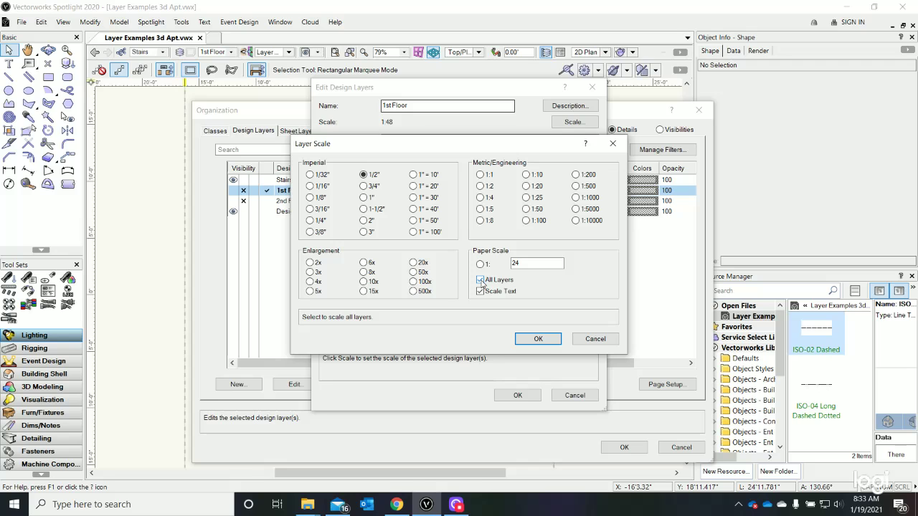
pyautogui.click(546, 340)
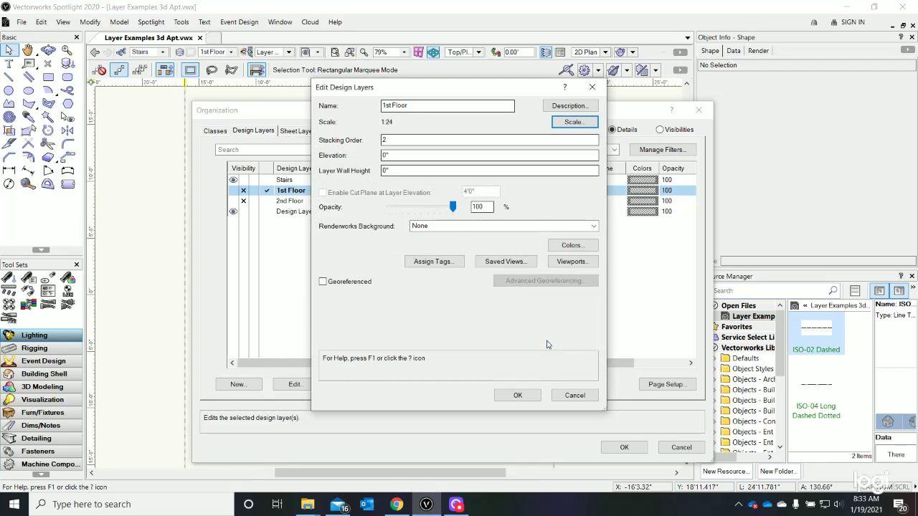
pyautogui.click(519, 396)
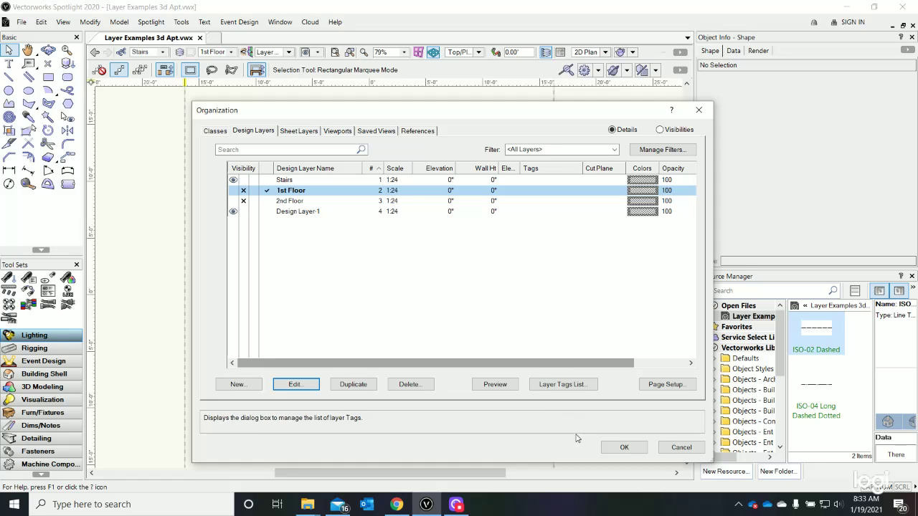
pyautogui.click(622, 447)
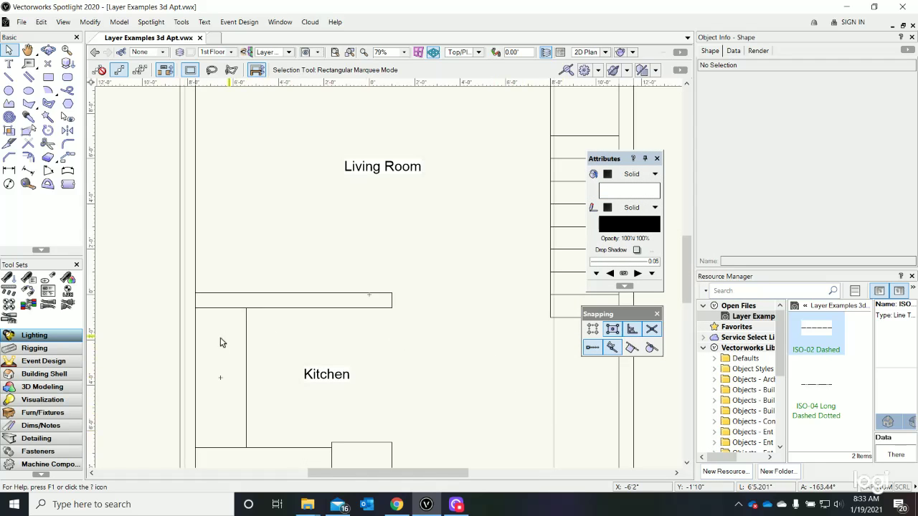
pyautogui.scroll(-3, 219, 345)
pyautogui.scroll(1, 217, 409)
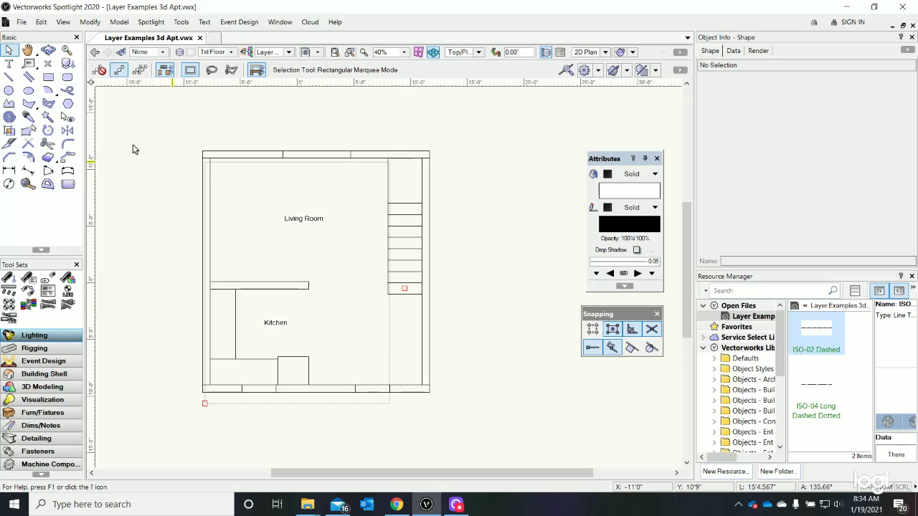
# Inspect the 1st floor in an orbited 3D view rendered in OpenGL, and return to the Top/Plan view
pyautogui.click(46, 50)
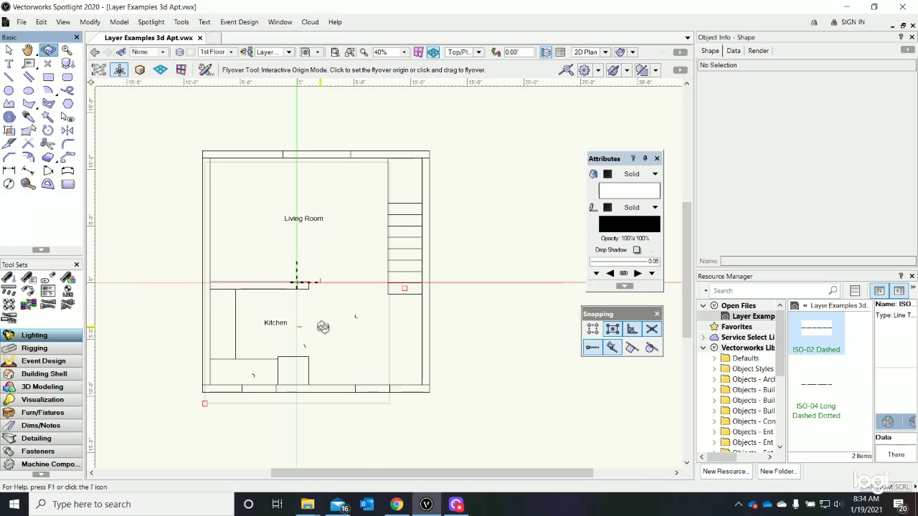
pyautogui.moveTo(322, 323); pyautogui.dragTo(290, 278)
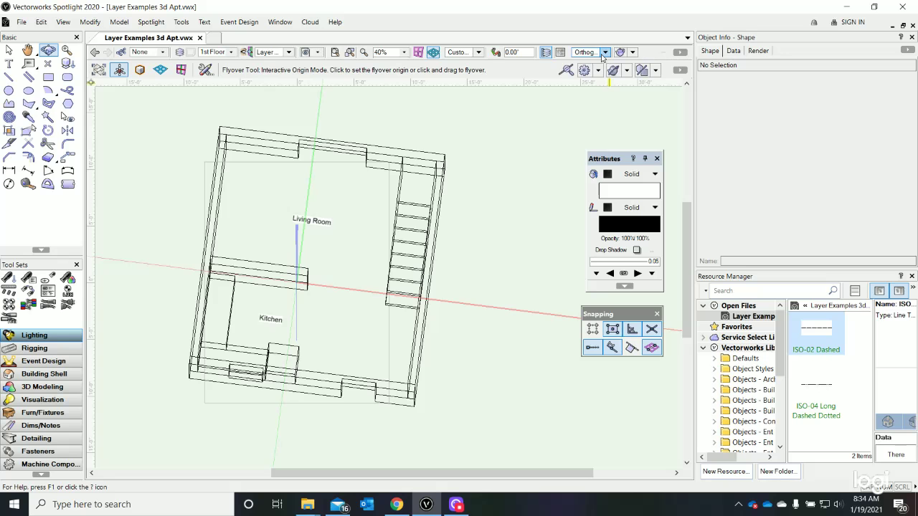
pyautogui.click(633, 54)
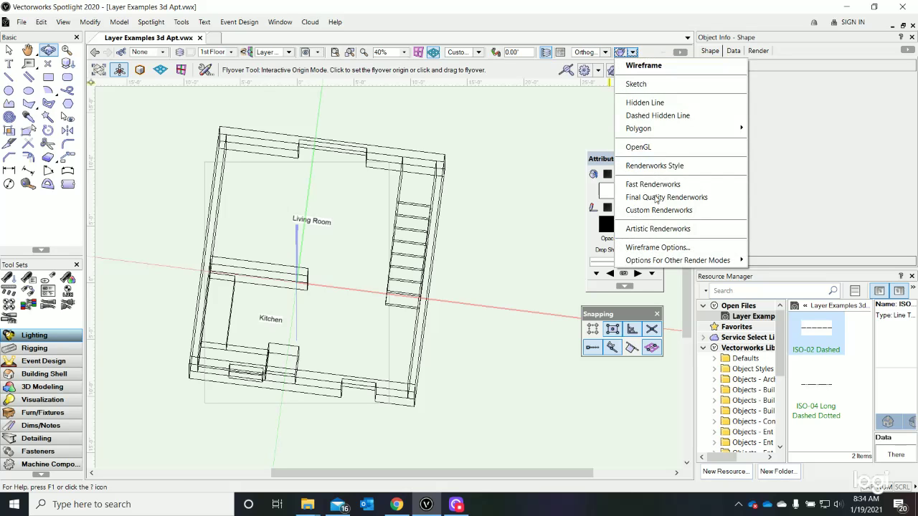
pyautogui.click(644, 147)
pyautogui.moveTo(428, 328)
pyautogui.mouseDown()
pyautogui.moveTo(432, 277)
pyautogui.moveTo(327, 269)
pyautogui.moveTo(398, 242)
pyautogui.moveTo(461, 278)
pyautogui.moveTo(518, 259)
pyautogui.mouseUp()
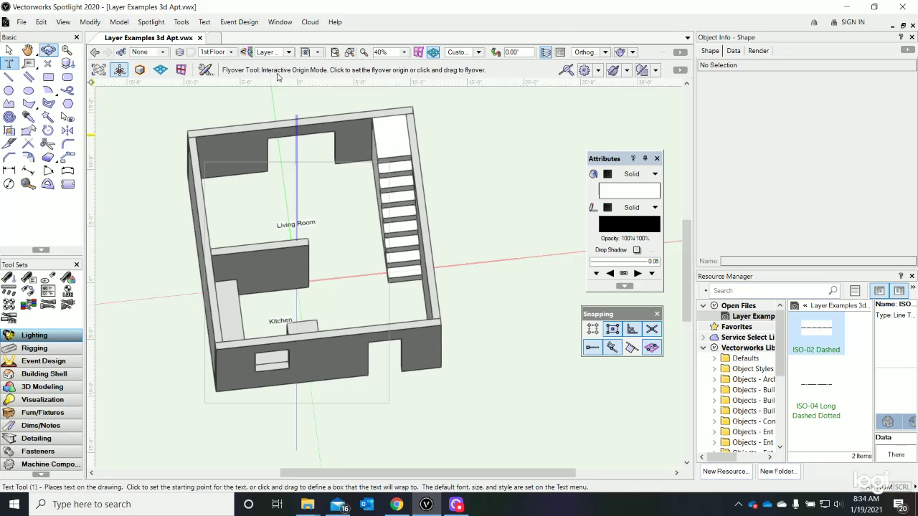
pyautogui.click(479, 52)
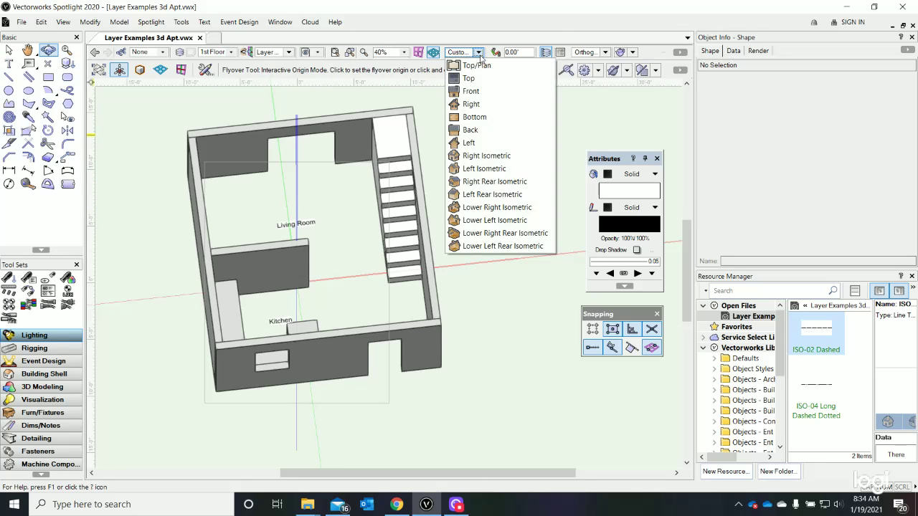
pyautogui.click(470, 64)
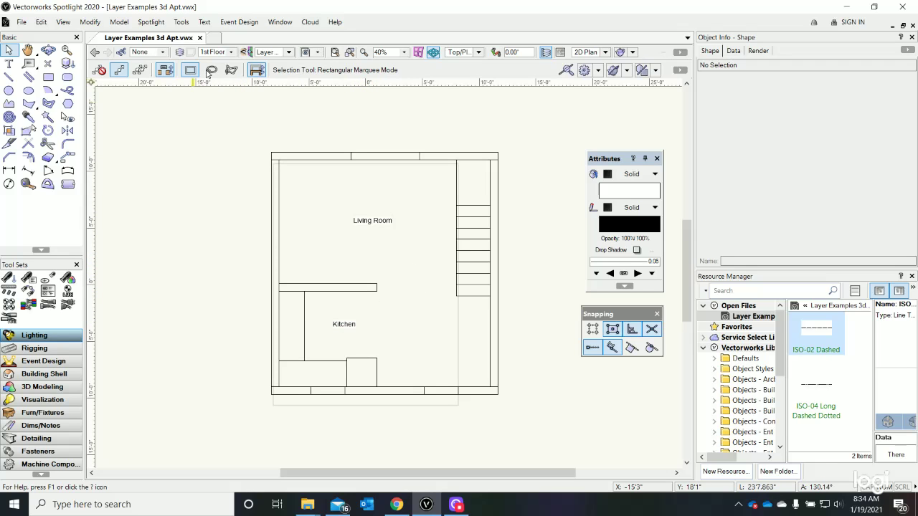
# Make 2nd Floor the active layer and show it in a tilted 3D view rendered in OpenGL
pyautogui.click(234, 54)
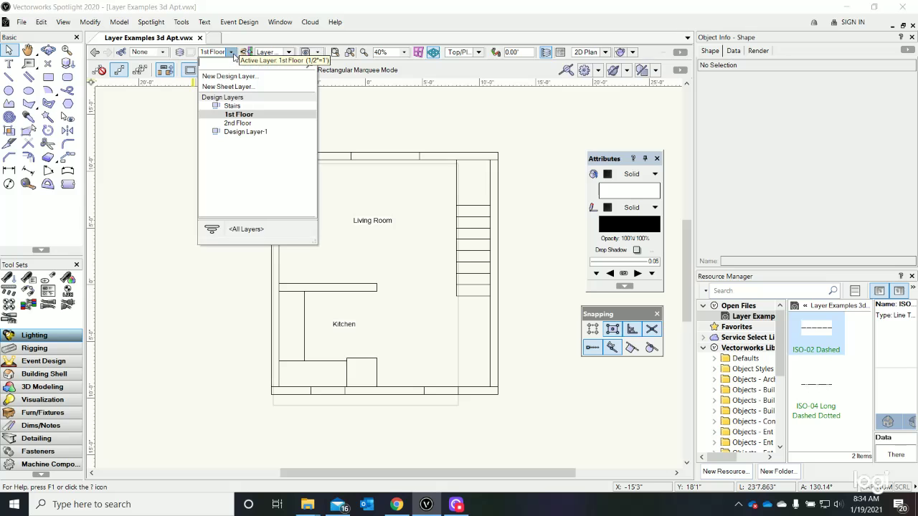
pyautogui.click(236, 124)
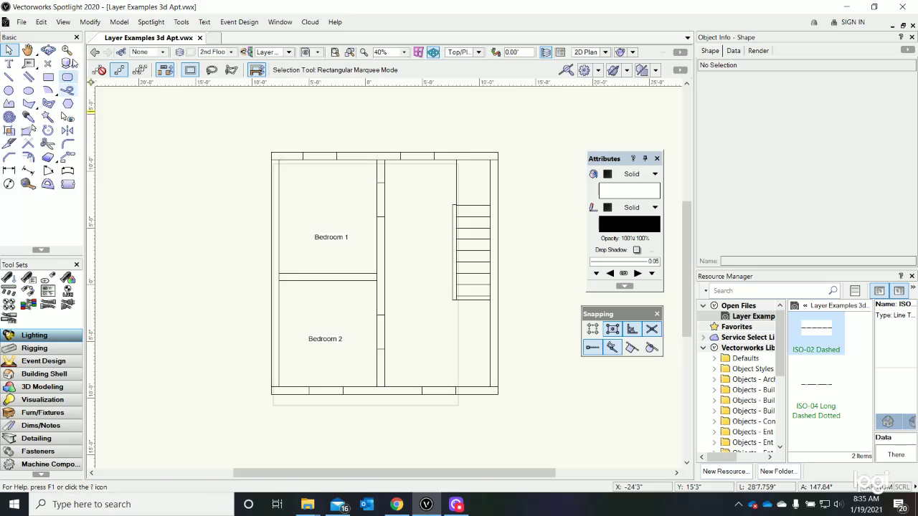
pyautogui.click(48, 50)
pyautogui.moveTo(369, 283); pyautogui.dragTo(361, 266)
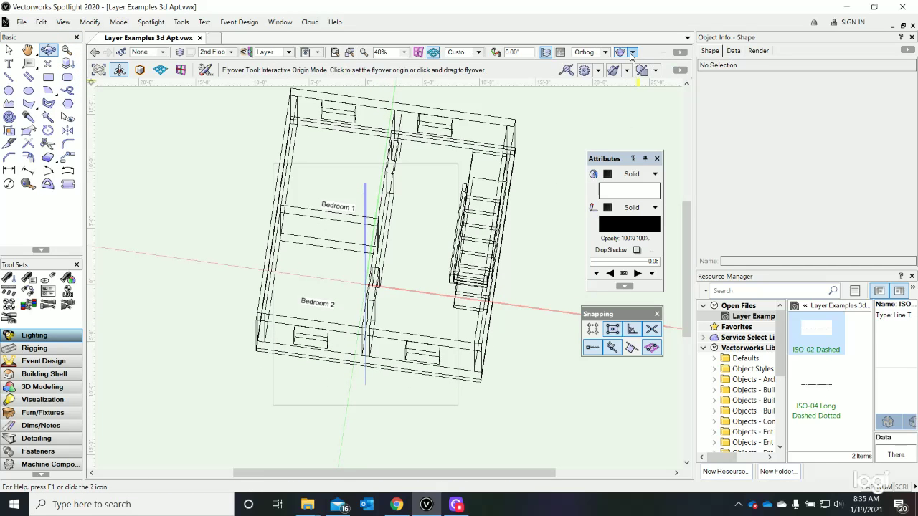
pyautogui.click(632, 53)
pyautogui.click(645, 147)
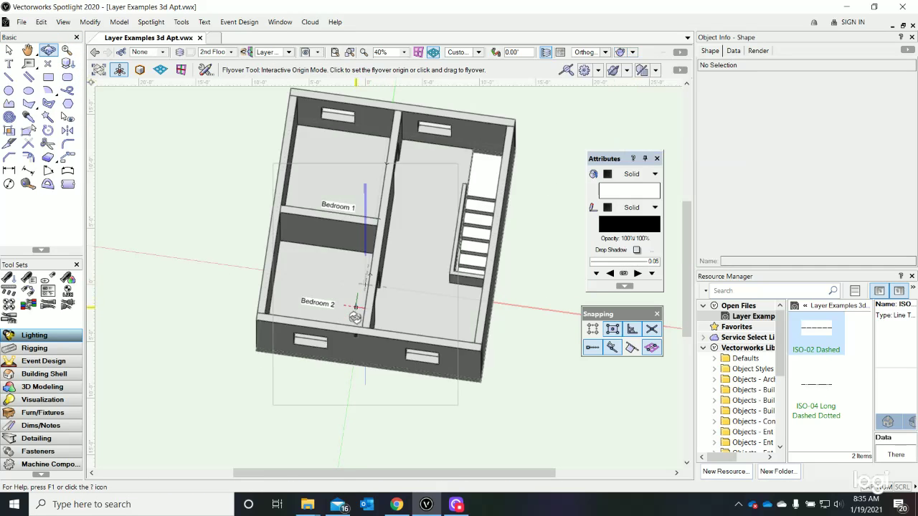
# Orbit around the 2nd floor model to examine it from several angles, and return to the Top/Plan view
pyautogui.moveTo(355, 317); pyautogui.dragTo(459, 388)
pyautogui.click(374, 262)
pyautogui.moveTo(373, 262); pyautogui.dragTo(330, 323)
pyautogui.moveTo(322, 232); pyautogui.dragTo(395, 303)
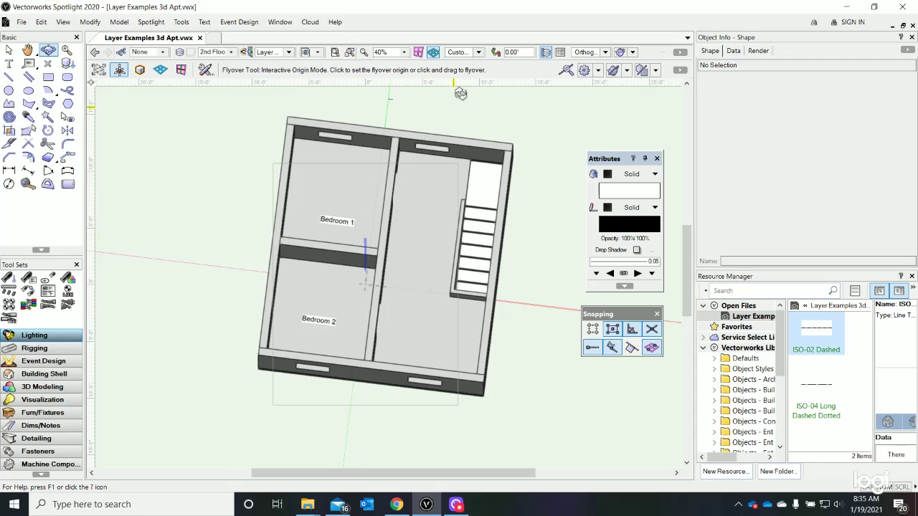
pyautogui.click(477, 52)
pyautogui.click(473, 64)
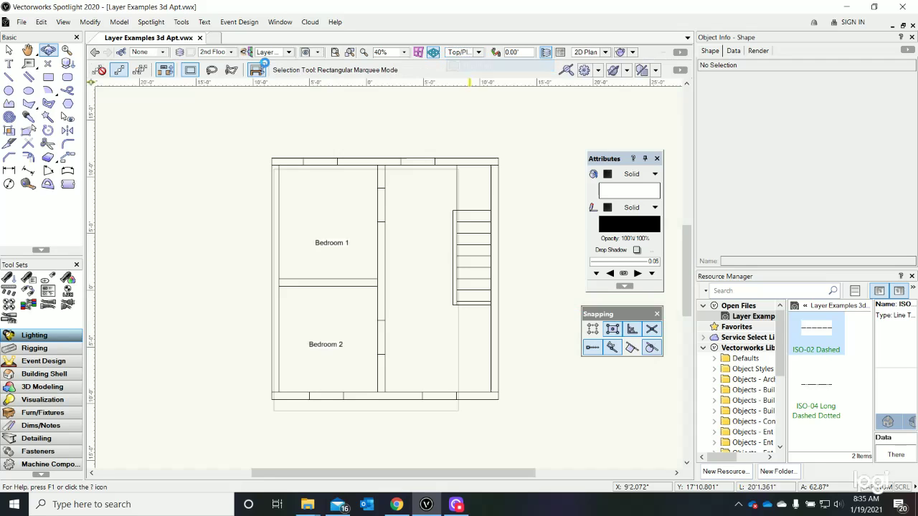
# Make the 1st Floor and 2nd Floor design layers visible
pyautogui.click(182, 54)
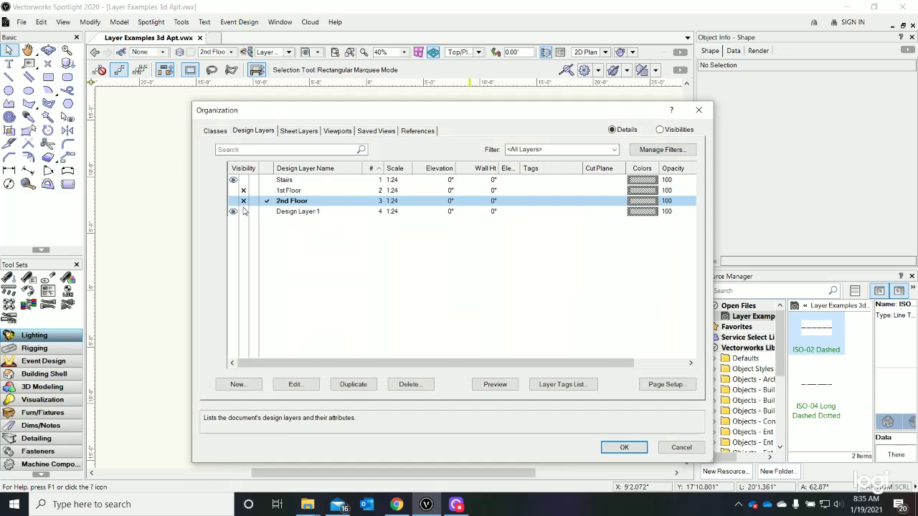
pyautogui.click(233, 192)
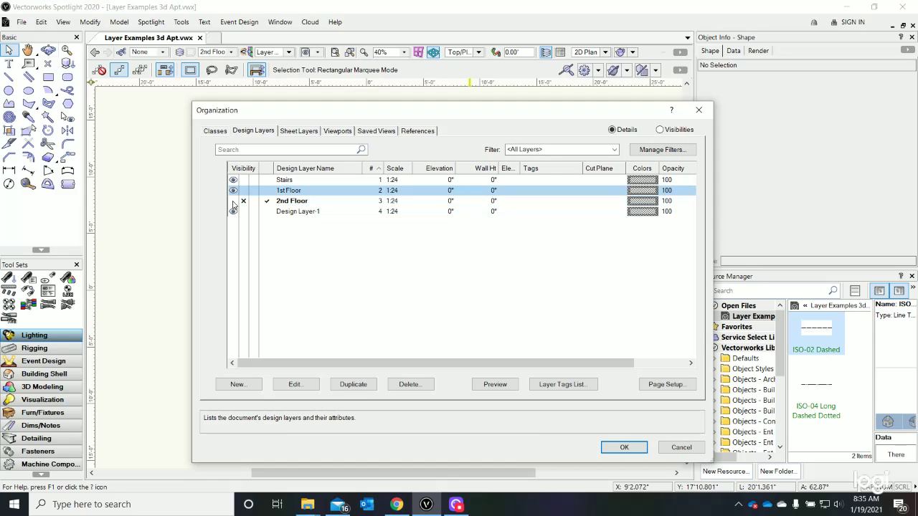
pyautogui.click(232, 202)
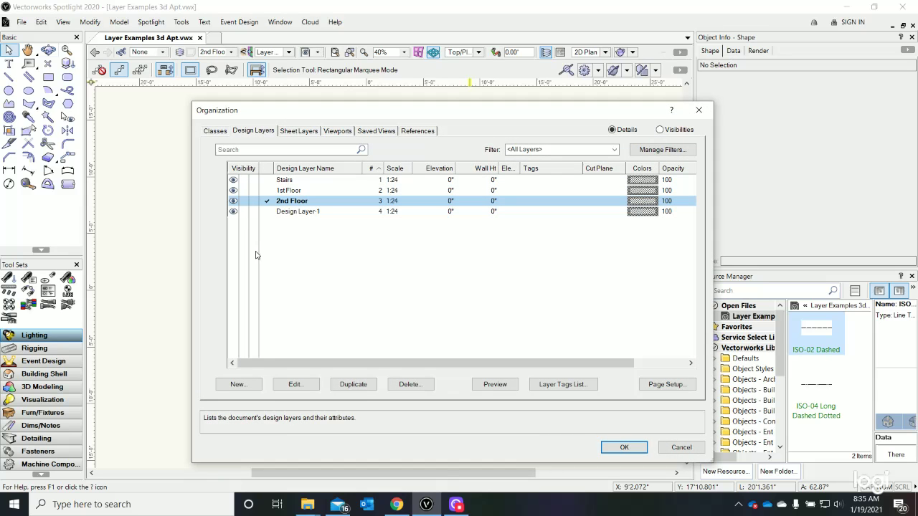
pyautogui.click(620, 447)
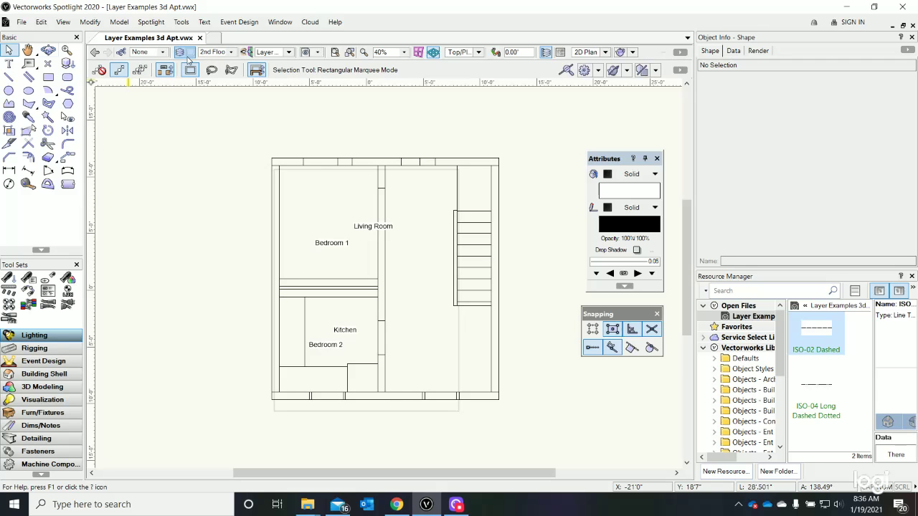
# Move the Stairs design layer to position 3 in the stacking order, just after 2nd Floor
pyautogui.click(182, 53)
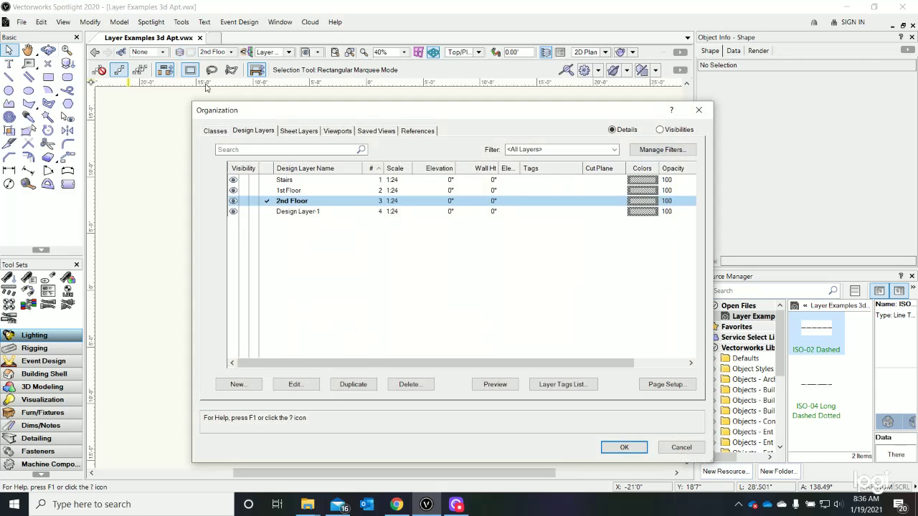
pyautogui.click(281, 181)
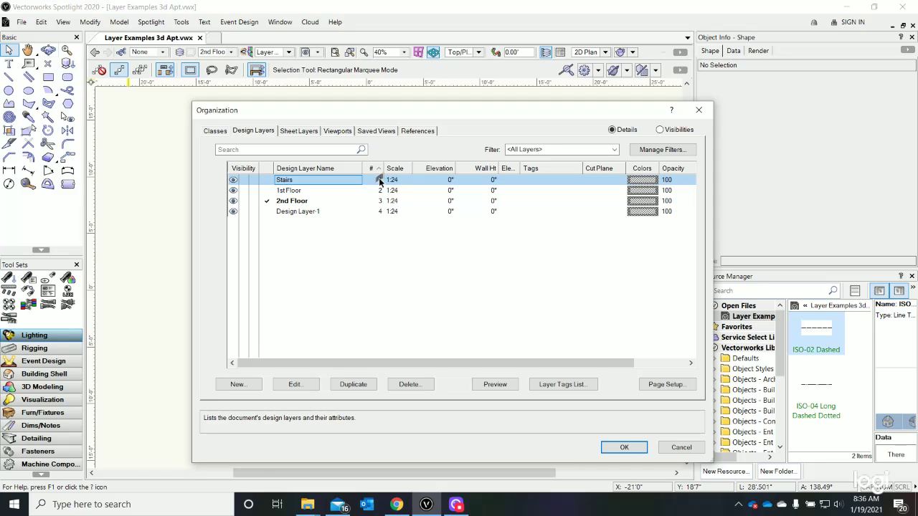
pyautogui.moveTo(380, 182); pyautogui.dragTo(381, 207)
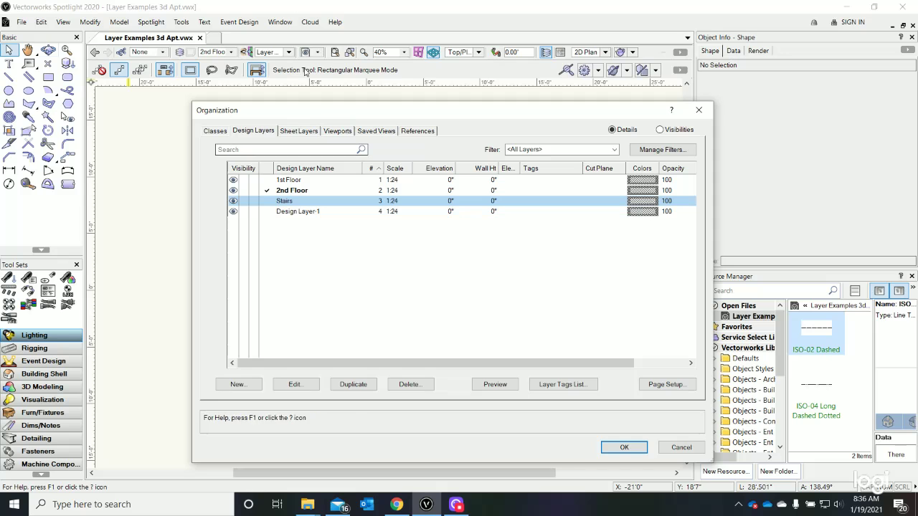
pyautogui.click(622, 447)
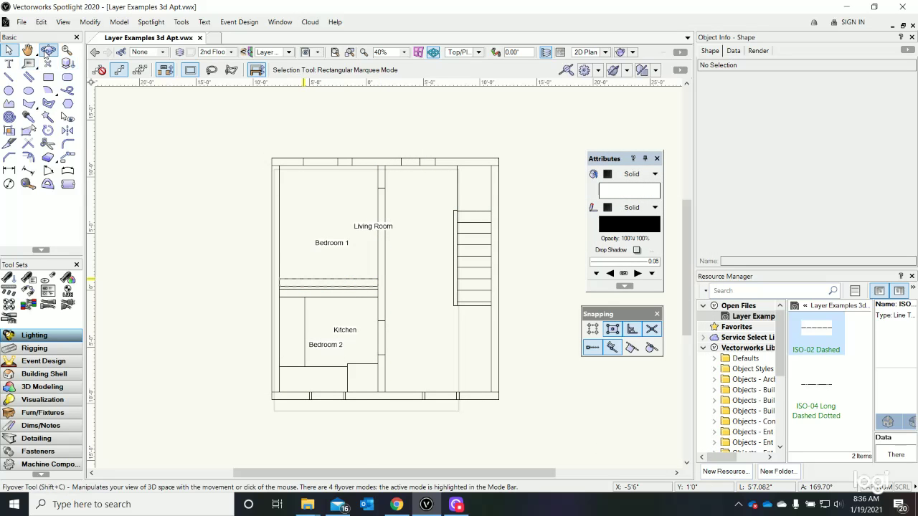
# Tilt the combined two-floor apartment model into a custom 3D view and render it in OpenGL
pyautogui.click(48, 50)
pyautogui.moveTo(382, 316); pyautogui.dragTo(345, 258)
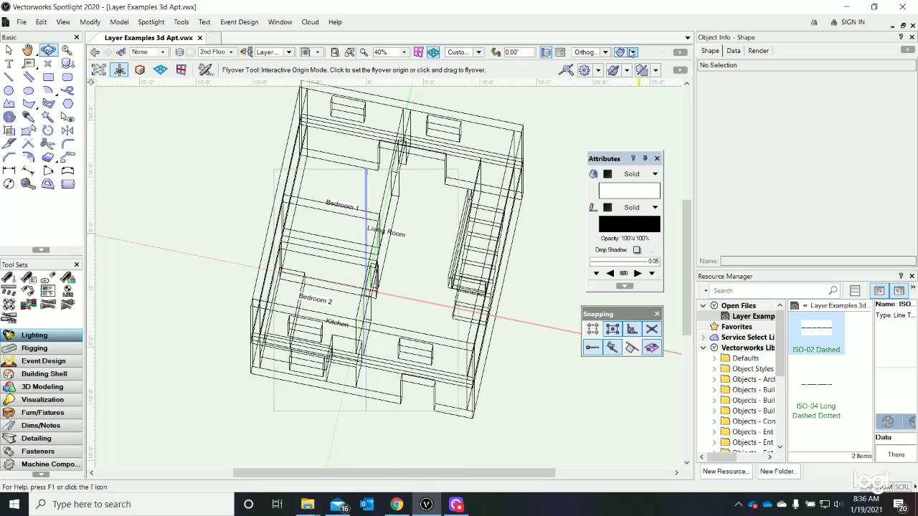
pyautogui.click(633, 53)
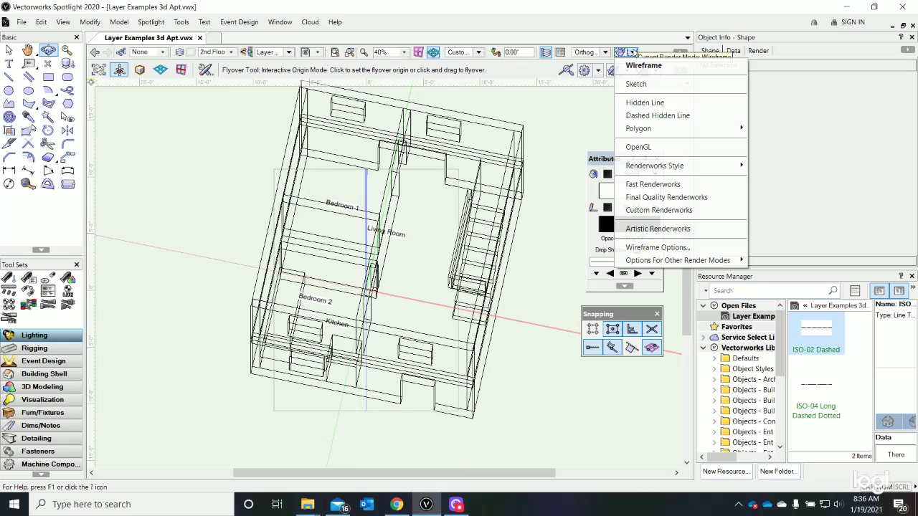
pyautogui.click(639, 148)
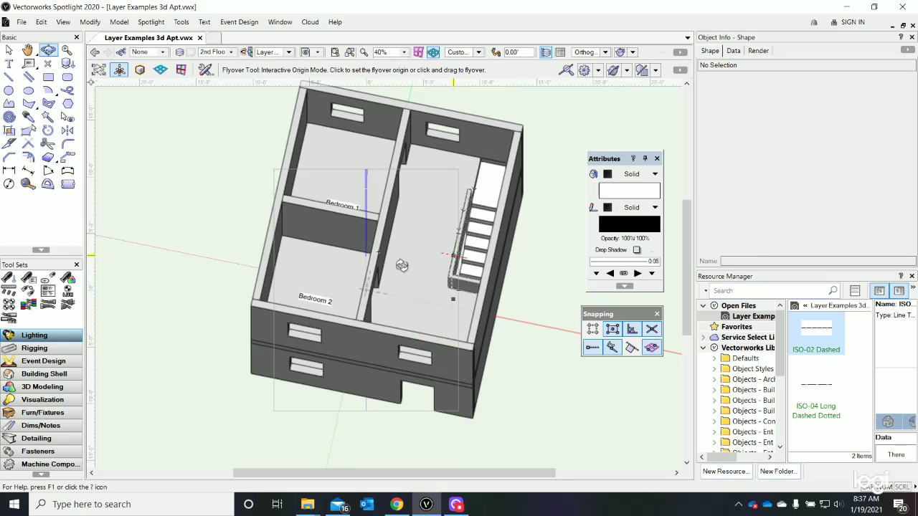
# Orbit around the stacked two-floor model to examine it from the side, and return to the Top/Plan view
pyautogui.moveTo(444, 348); pyautogui.dragTo(431, 267)
pyautogui.scroll(-3, 402, 240)
pyautogui.moveTo(398, 240); pyautogui.dragTo(297, 242)
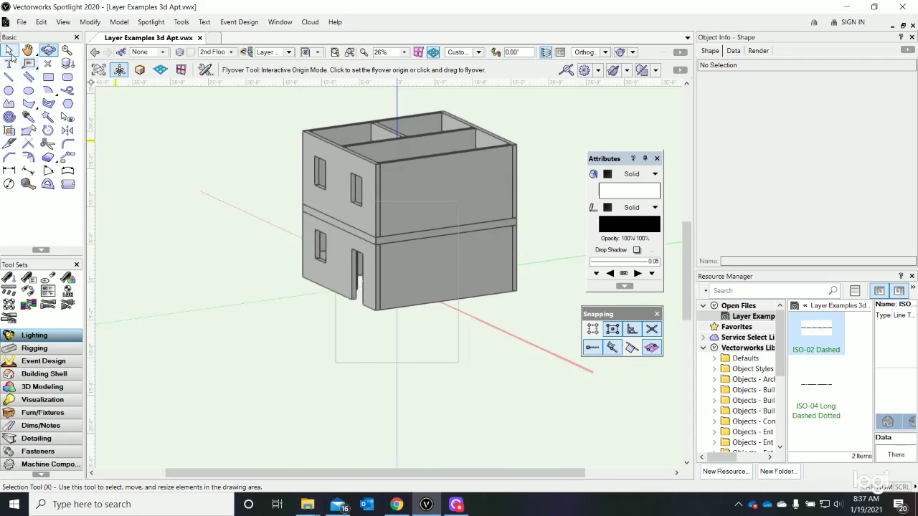
pyautogui.click(9, 49)
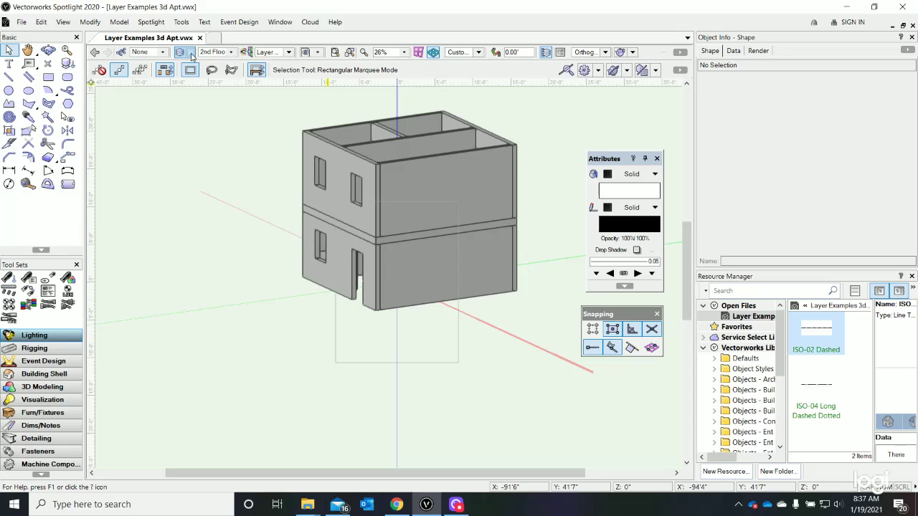
pyautogui.click(477, 53)
pyautogui.click(470, 66)
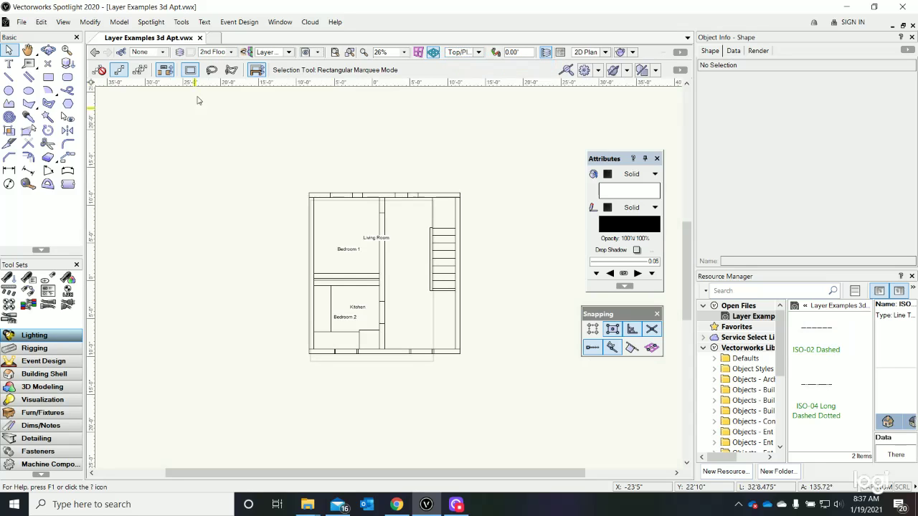
# In the design layer organization, switch the active layer through 1st Floor, 2nd Floor and Stairs, ending on 1st Floor
pyautogui.click(182, 53)
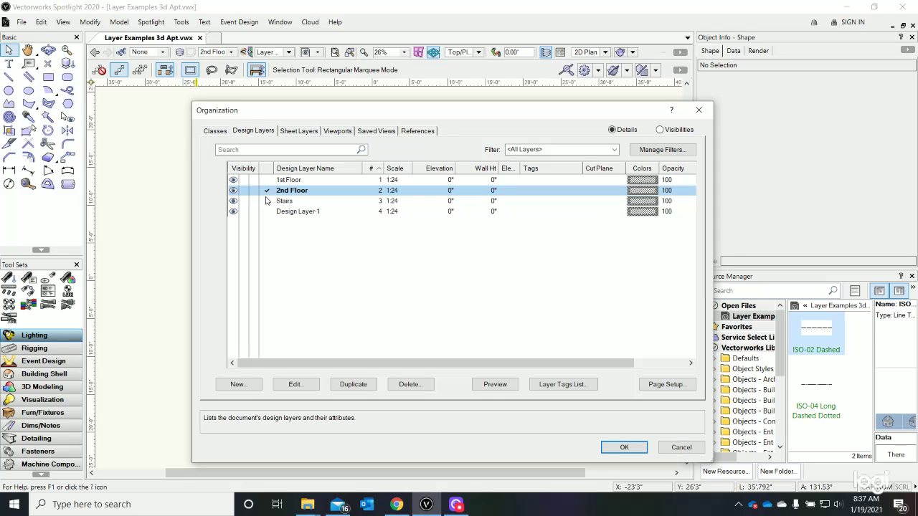
pyautogui.click(267, 180)
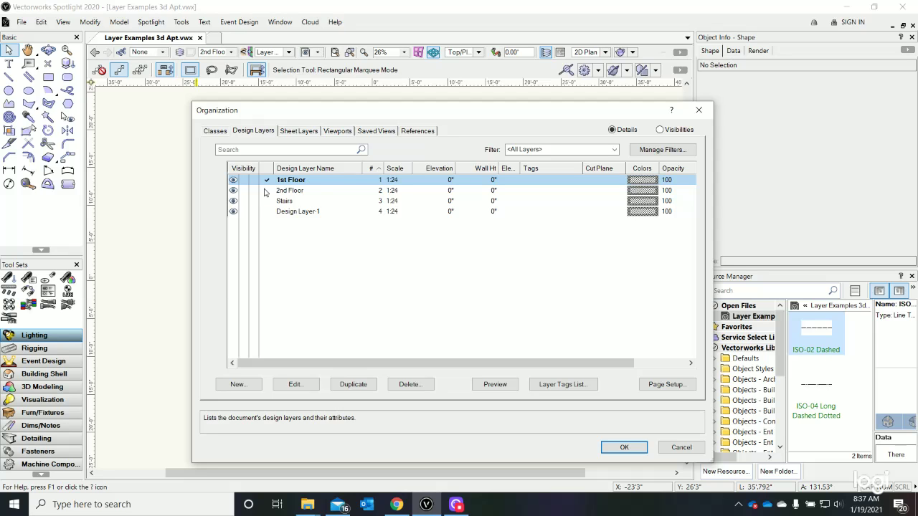
pyautogui.click(265, 191)
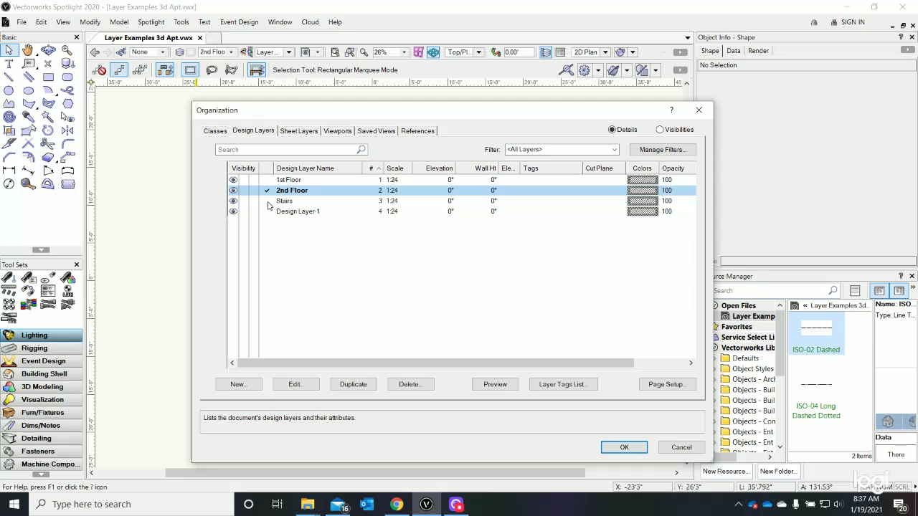
pyautogui.click(267, 202)
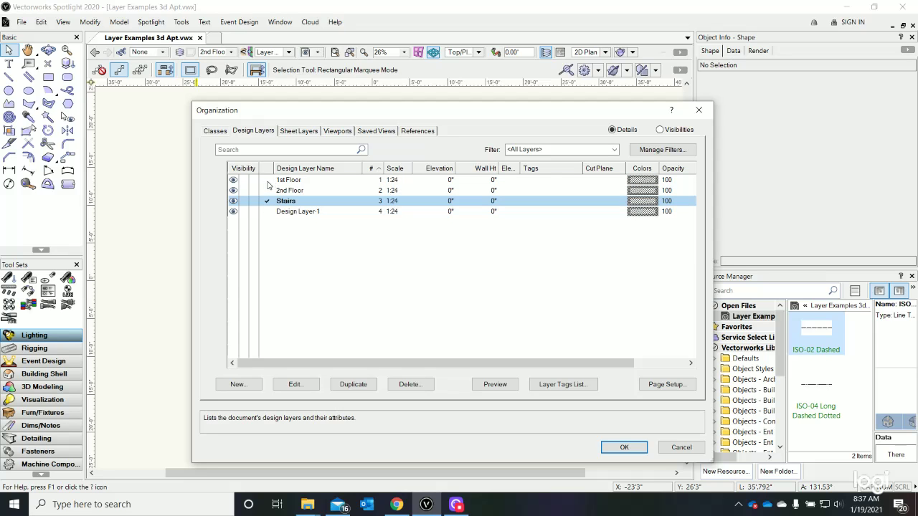
pyautogui.click(264, 180)
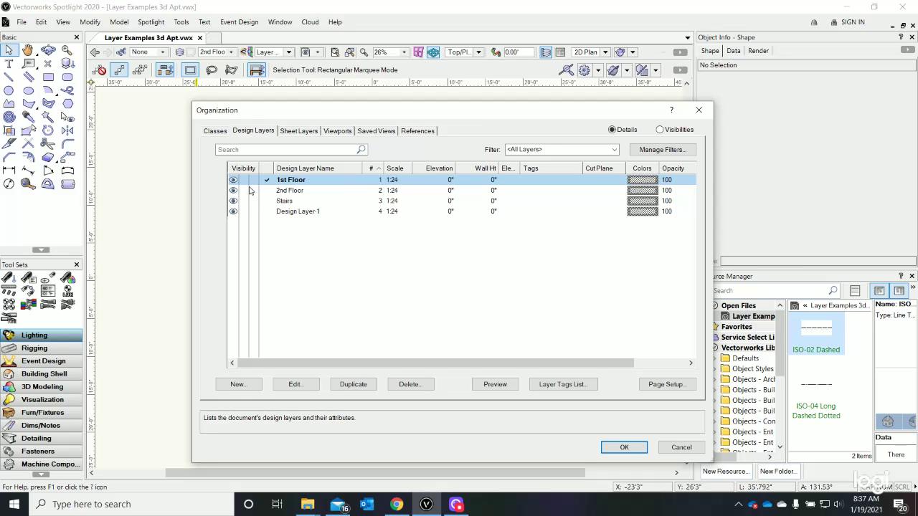
# Set the 1st Floor and 2nd Floor design layers to invisible and apply the layer settings
pyautogui.click(243, 190)
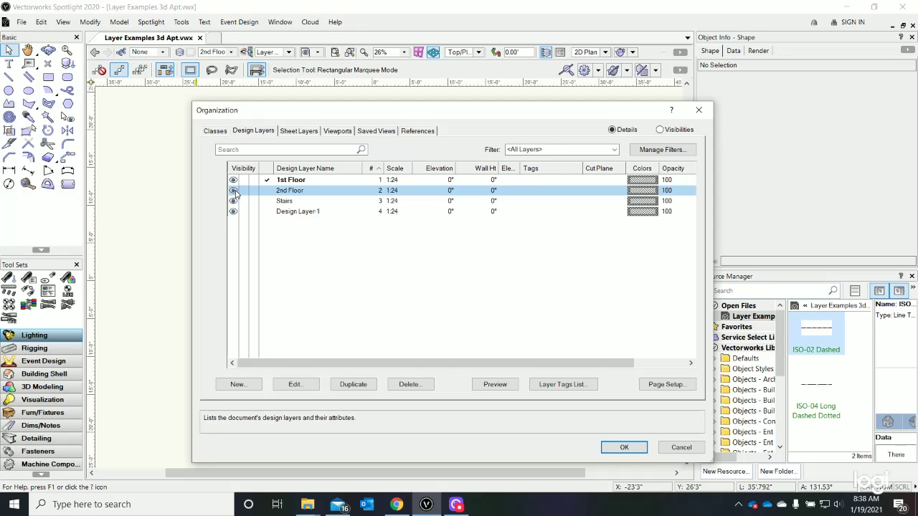
pyautogui.click(244, 191)
pyautogui.click(245, 184)
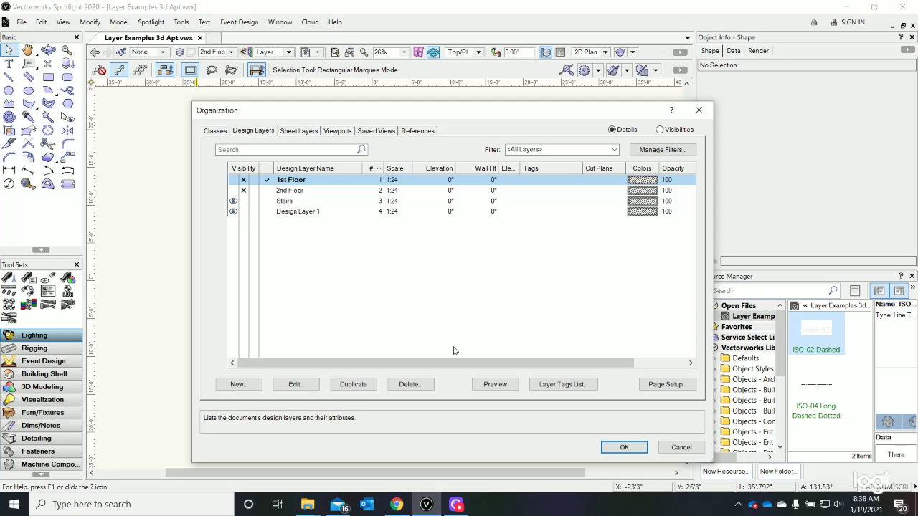
pyautogui.click(624, 447)
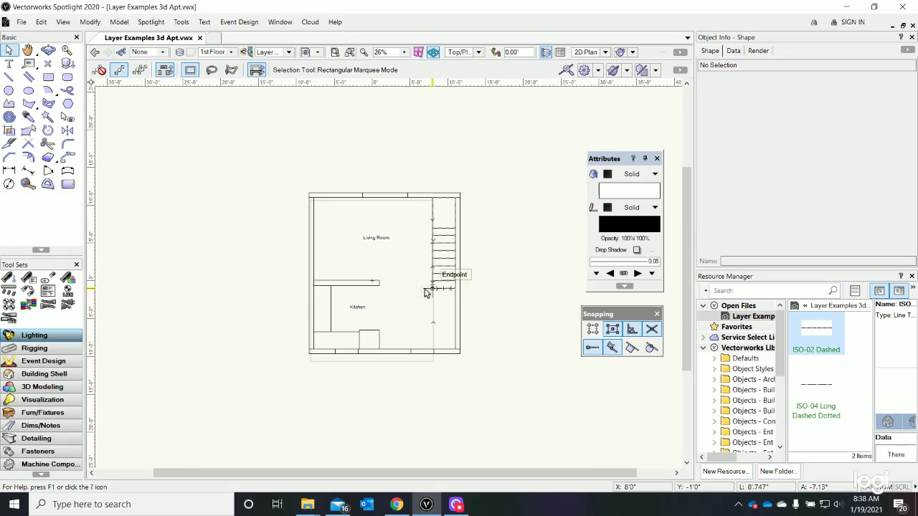
# Alternate the active layer between 2nd Floor and 1st Floor to compare their plans, ending on 2nd Floor
pyautogui.scroll(2, 424, 289)
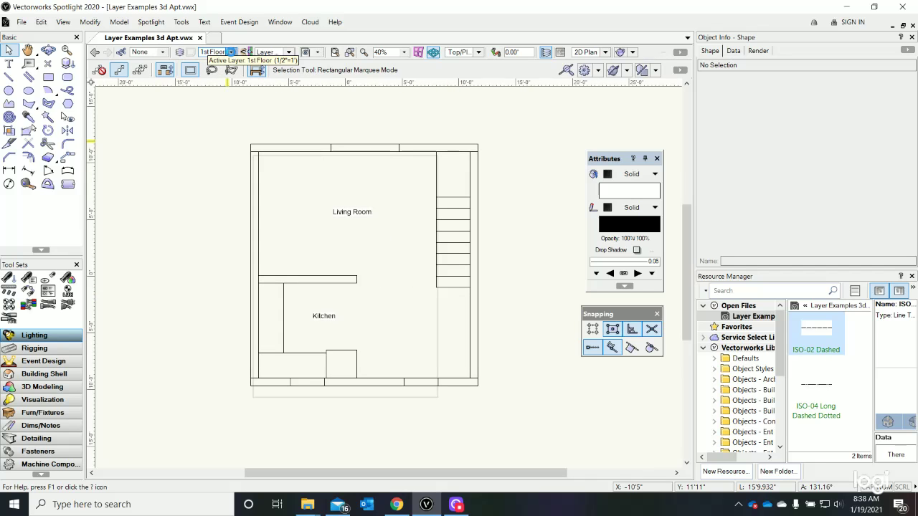
pyautogui.click(232, 53)
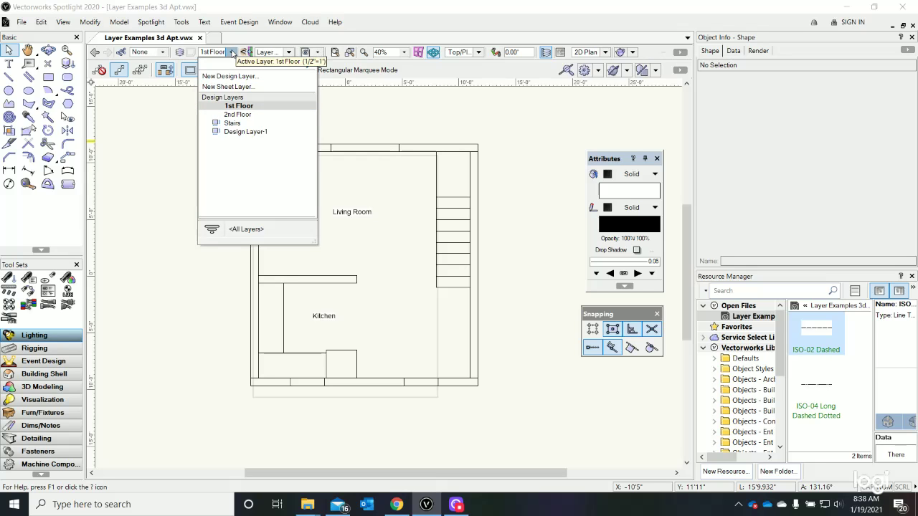
pyautogui.click(237, 115)
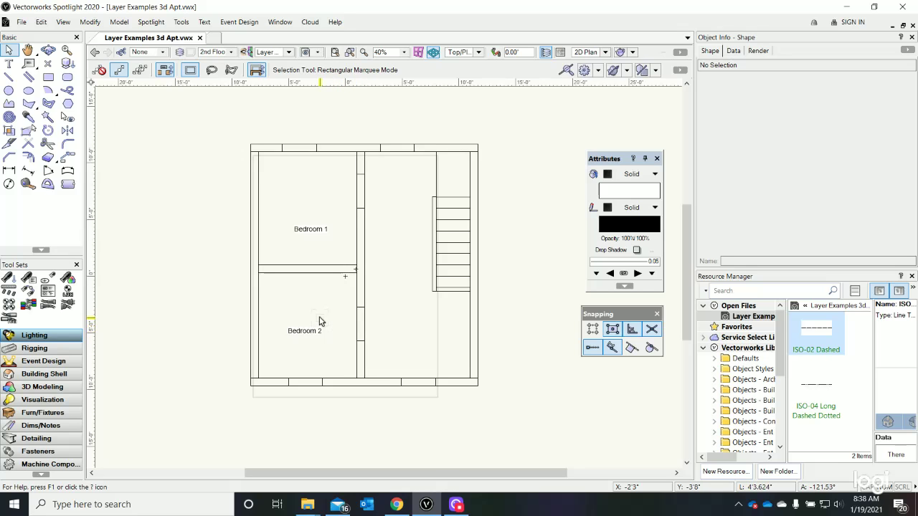
pyautogui.click(231, 52)
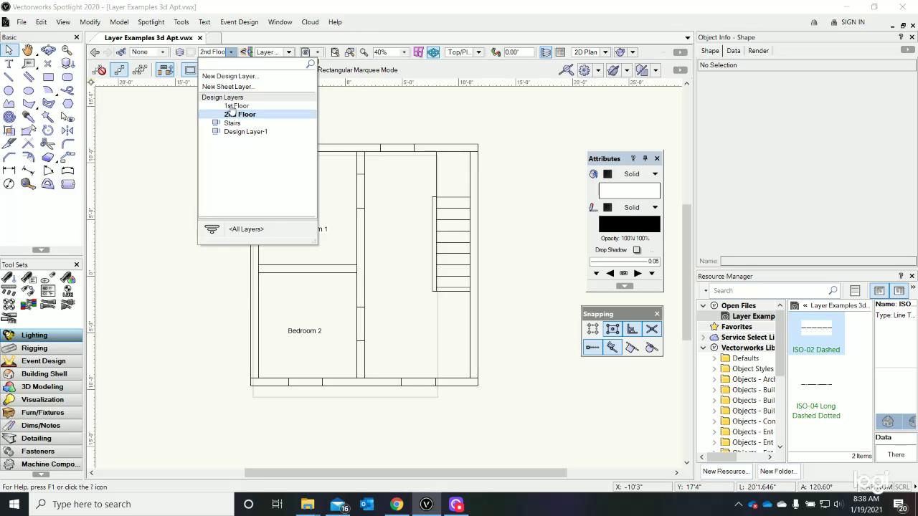
pyautogui.click(236, 106)
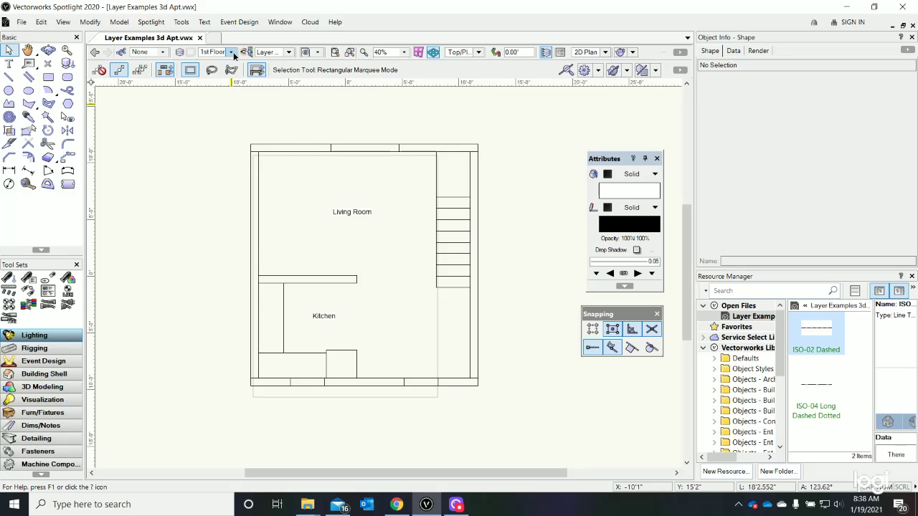
pyautogui.click(231, 53)
pyautogui.click(236, 114)
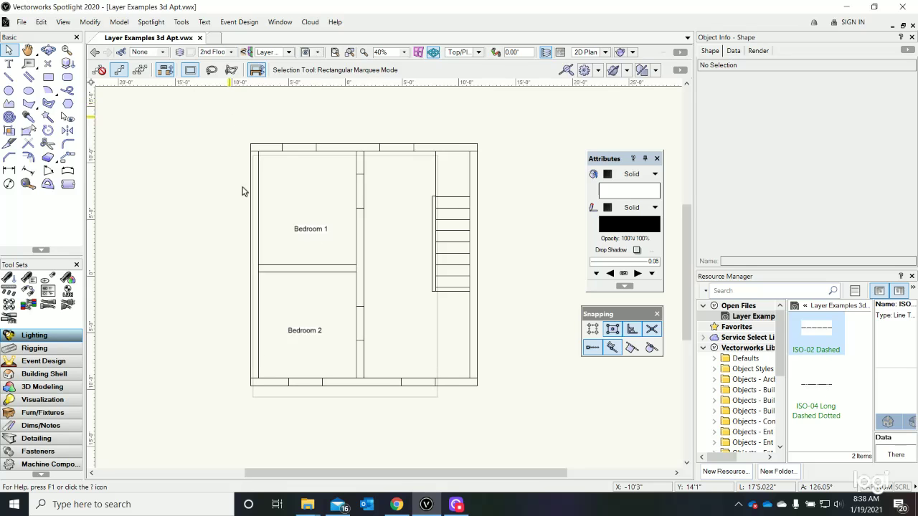